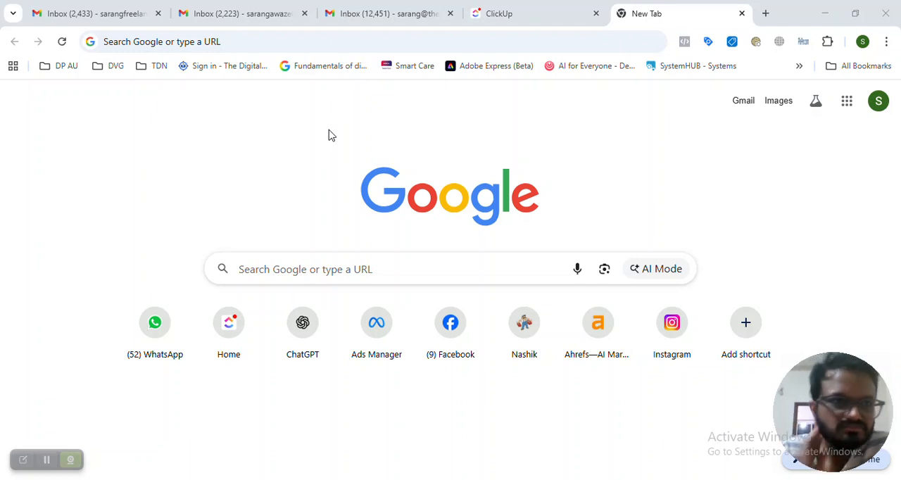
Search Google for "google my business"
{"action": "left_click", "coordinate": [152, 41]}
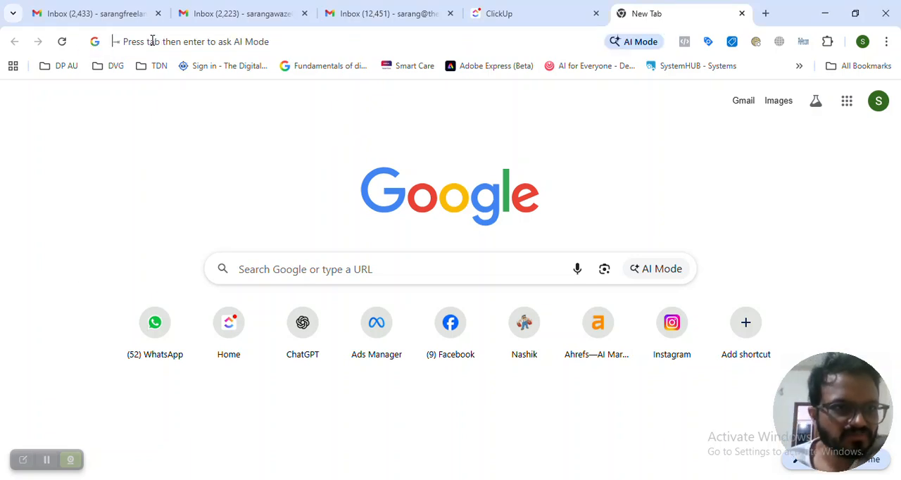
{"action": "type", "text": "googlem"}
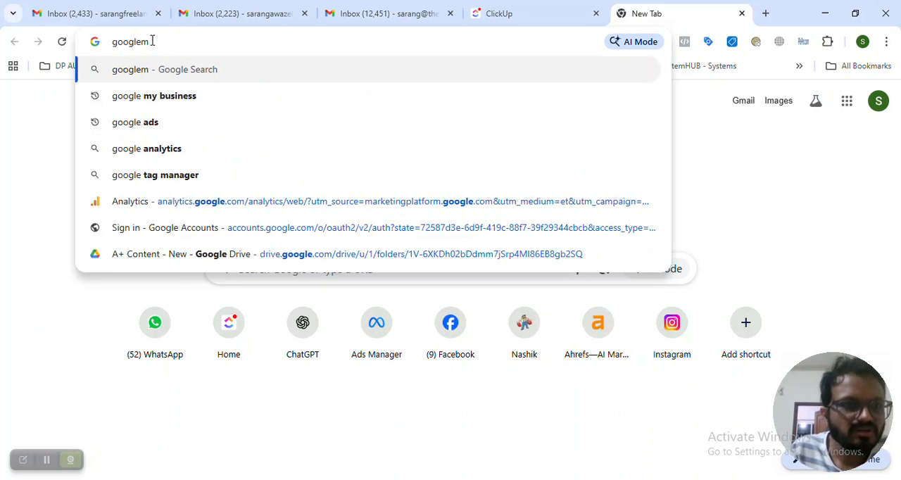
{"action": "key", "text": "BackSpace"}
{"action": "type", "text": "my bu"}
{"action": "key", "text": "Return"}
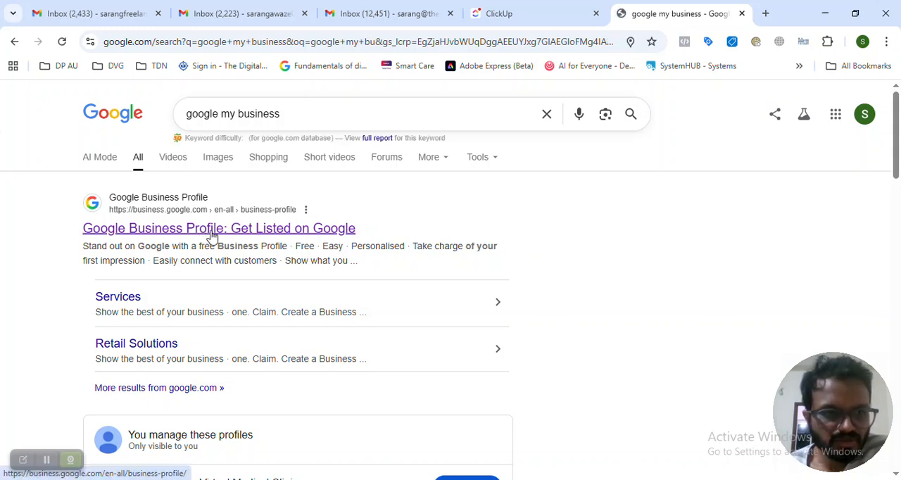
Sign in to Google Business Profile from its official page and start adding a single business
{"action": "left_click", "coordinate": [248, 236]}
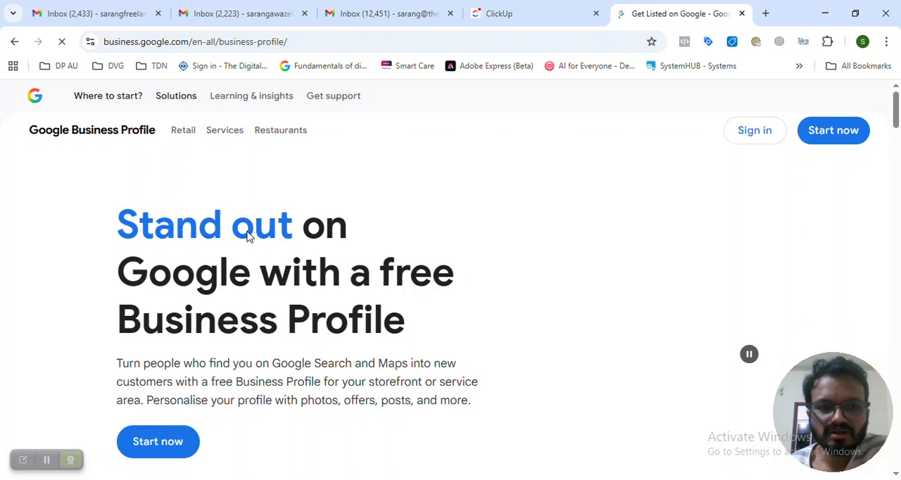
{"action": "left_click", "coordinate": [759, 137]}
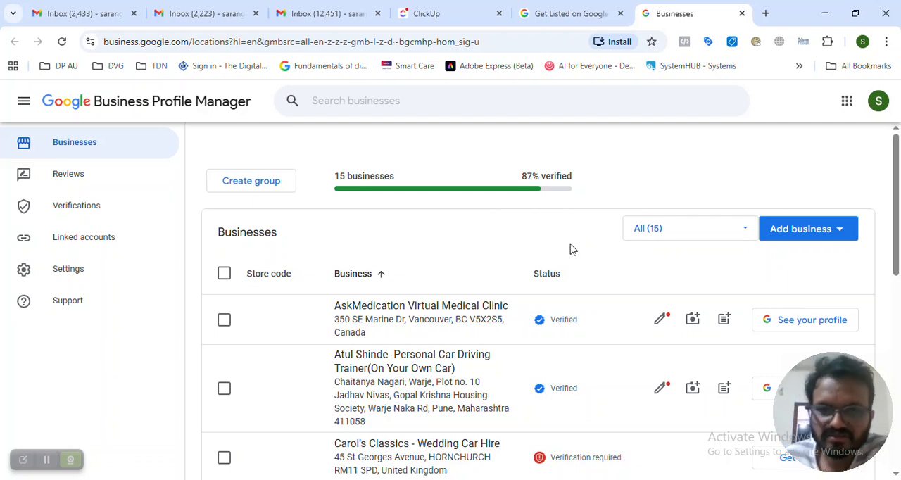
{"action": "left_click", "coordinate": [844, 233]}
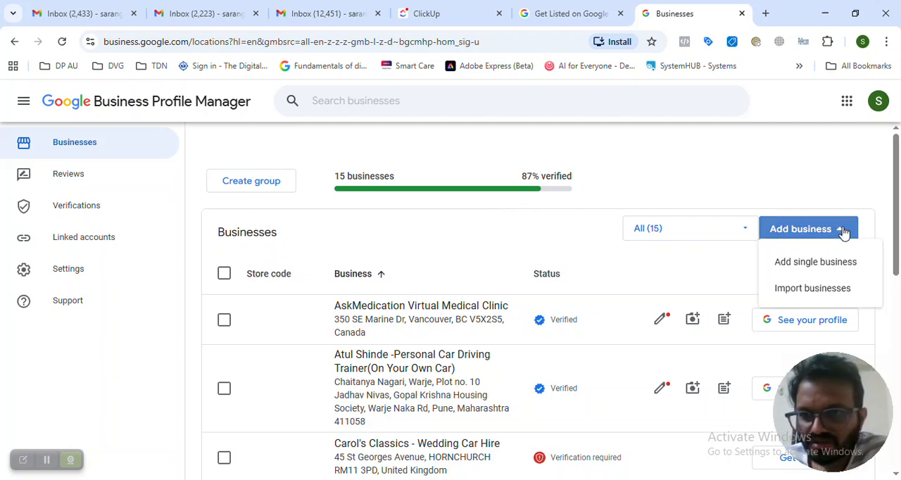
{"action": "left_click", "coordinate": [819, 271]}
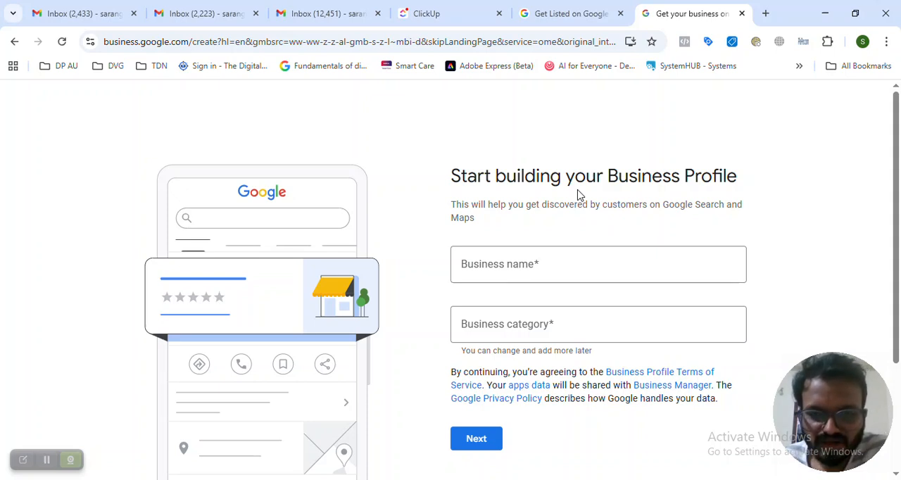
Enter "PG For Boys- Jadhav Niwas" as the business name and choose to create a business with this name
{"action": "left_click", "coordinate": [517, 268]}
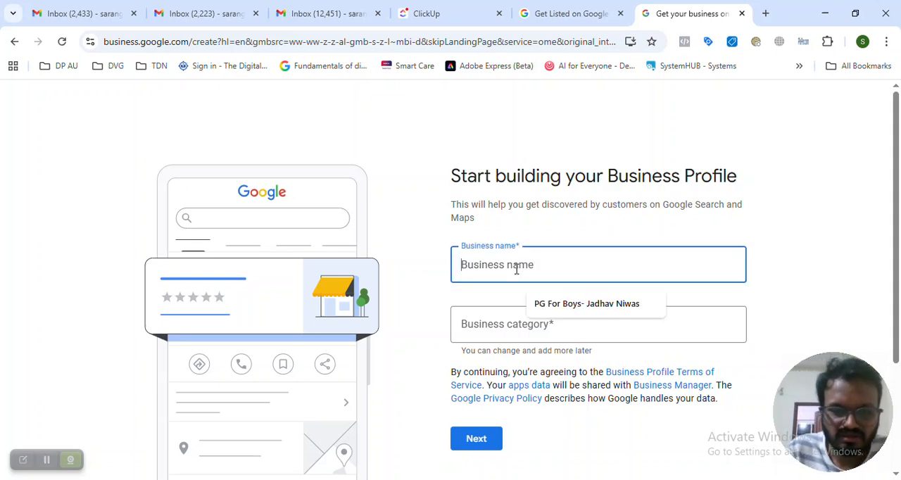
{"action": "left_click", "coordinate": [569, 304]}
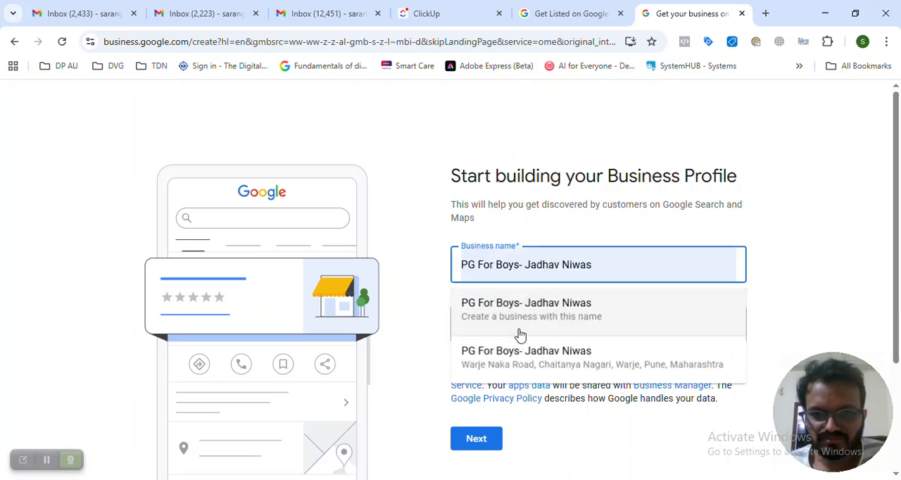
{"action": "left_click", "coordinate": [536, 322]}
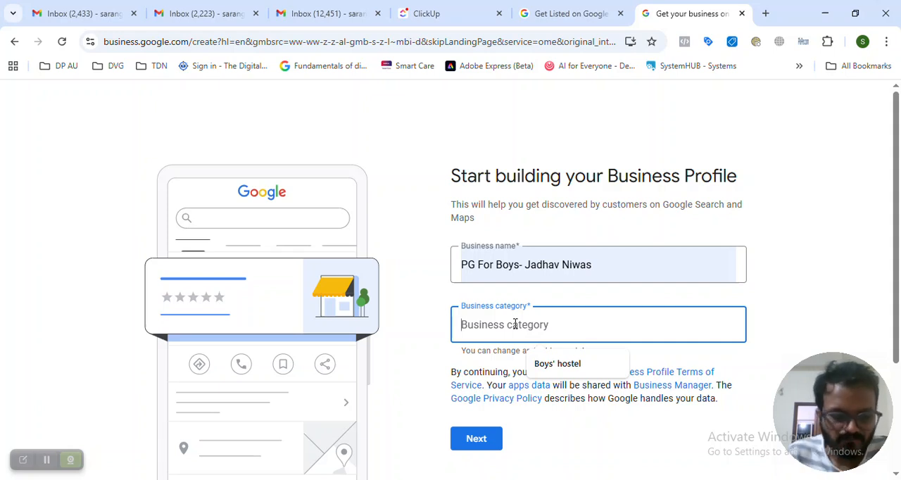
Set the business category to Boys' hostel and submit the name and category
{"action": "type", "text": "H"}
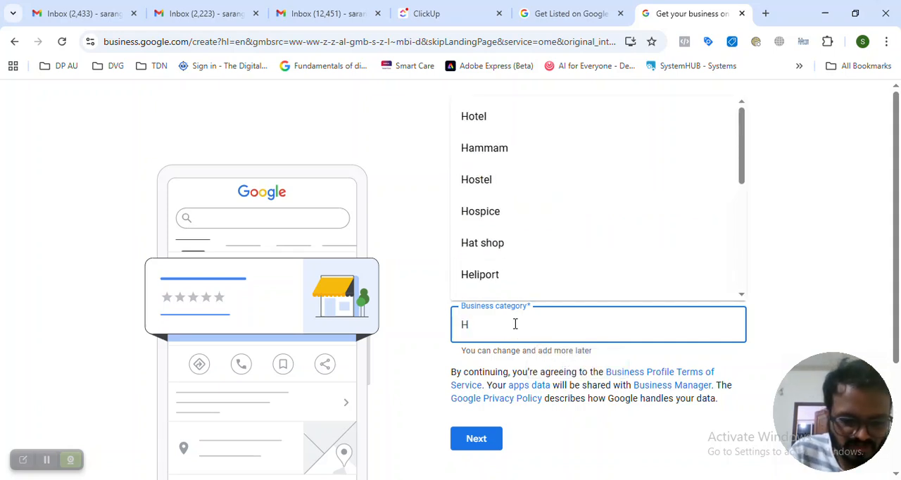
{"action": "type", "text": "ostel"}
{"action": "left_click", "coordinate": [516, 148]}
{"action": "left_click", "coordinate": [805, 327]}
{"action": "scroll", "coordinate": [681, 338], "scroll_direction": "down", "scroll_amount": 1}
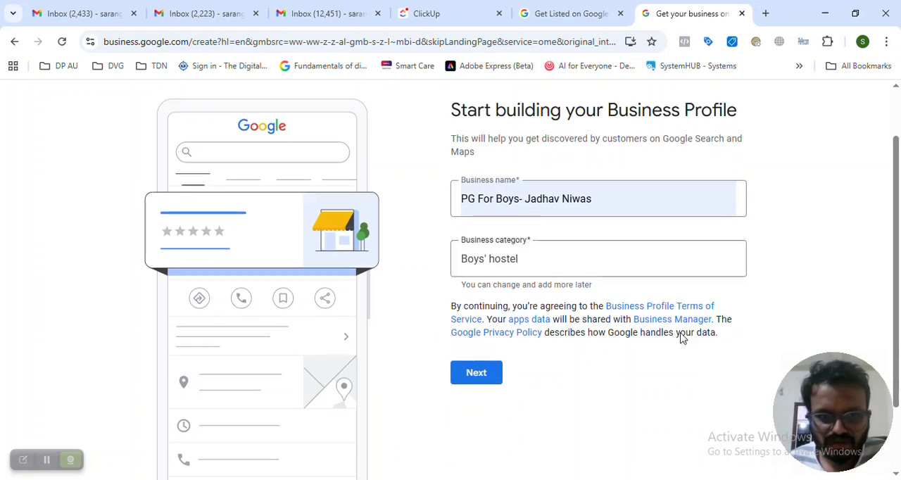
{"action": "left_click", "coordinate": [483, 377]}
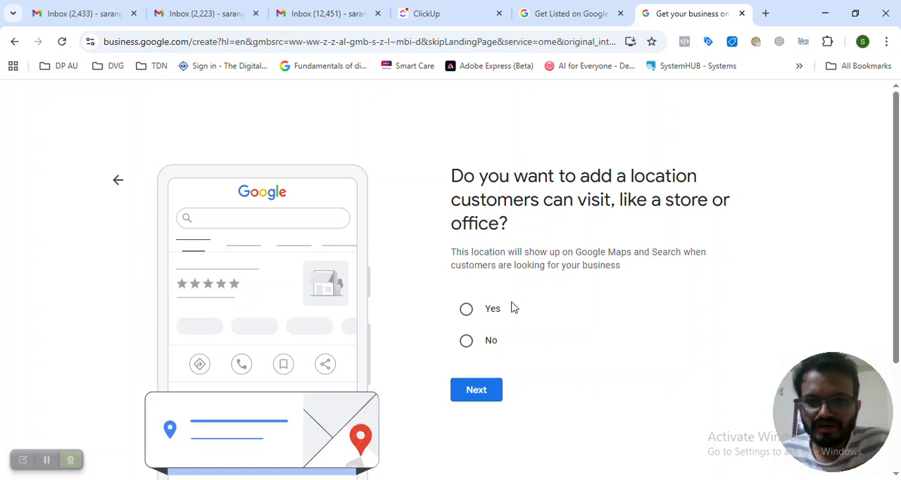
Choose Yes for adding a location customers can visit, and enter the business's street address and city
{"action": "left_click", "coordinate": [467, 314]}
{"action": "left_click", "coordinate": [476, 388]}
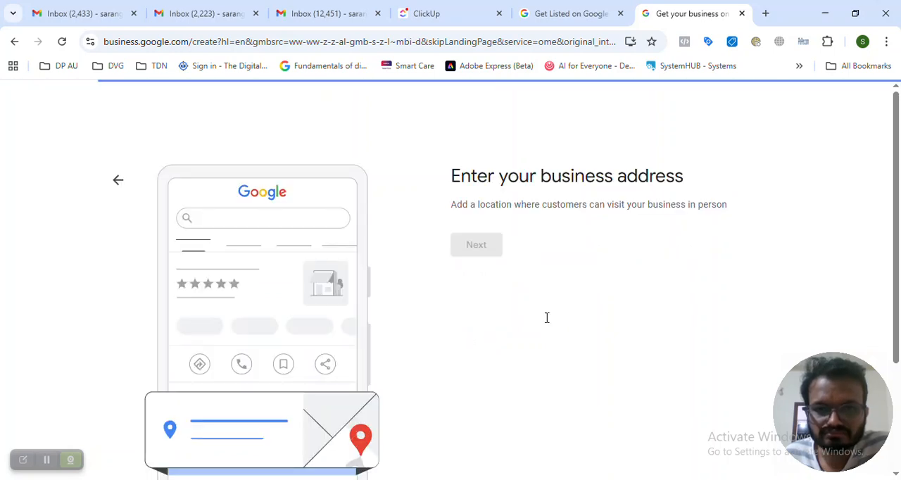
{"action": "left_click", "coordinate": [515, 313]}
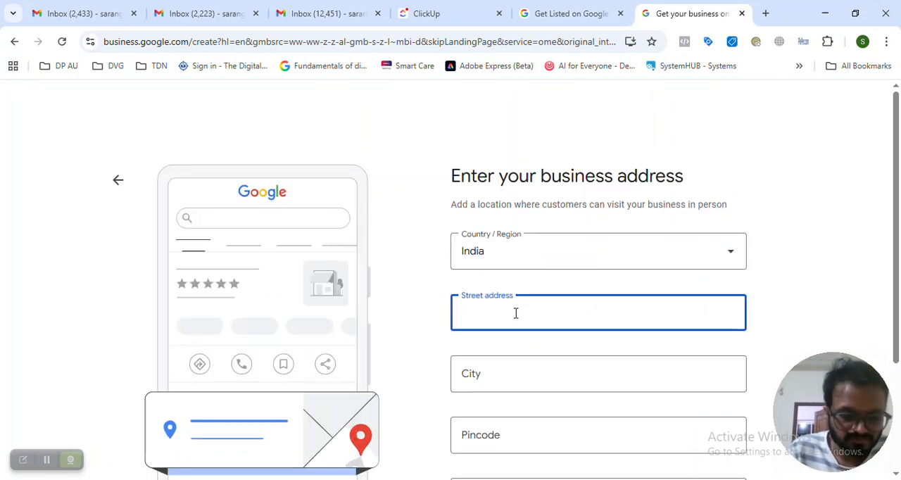
{"action": "type", "text": "Warje"}
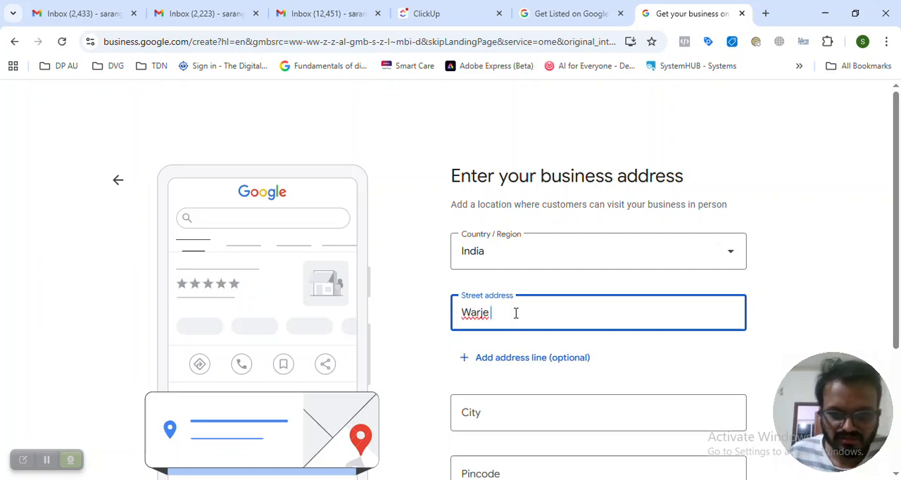
{"action": "type", "text": " Pune"}
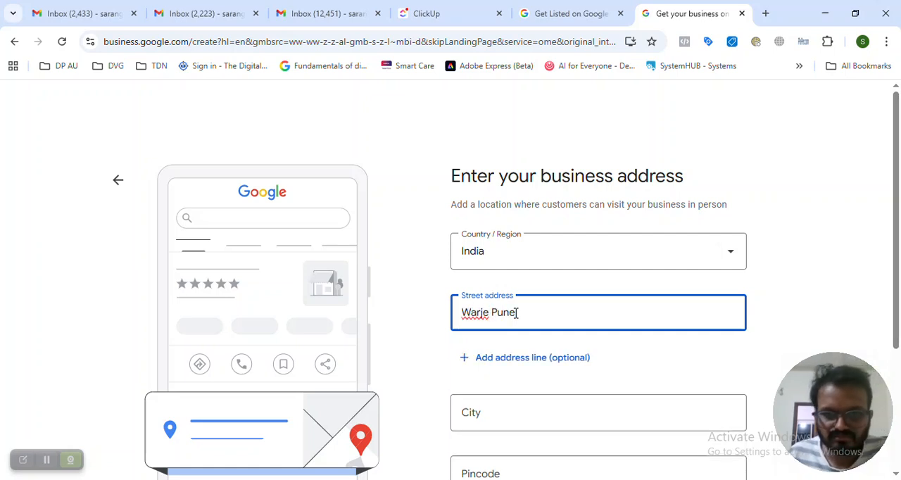
{"action": "scroll", "coordinate": [519, 448], "scroll_direction": "down", "scroll_amount": 2}
{"action": "left_click", "coordinate": [490, 283]}
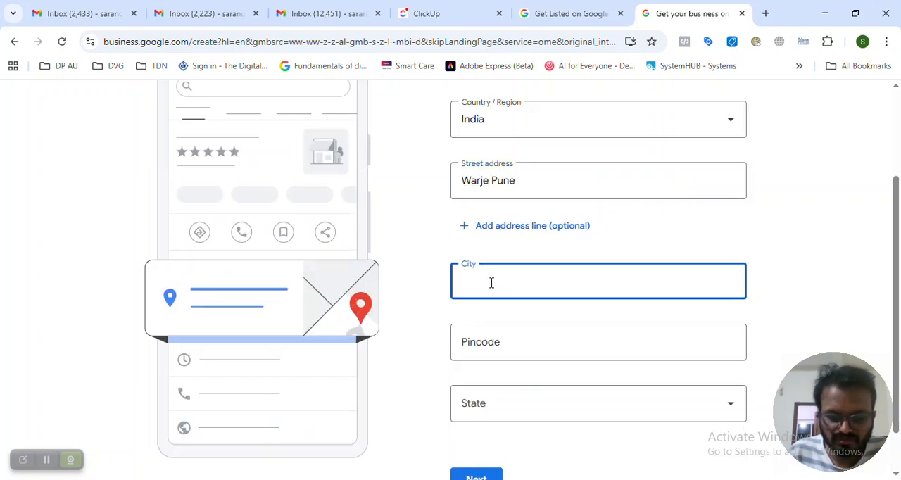
{"action": "type", "text": "Pune"}
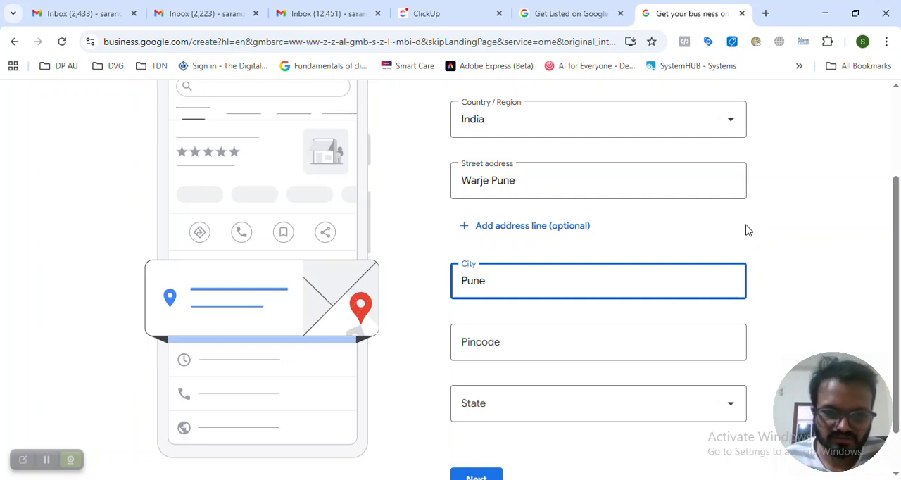
Fill in the business address's pincode and state, and submit the address
{"action": "left_click", "coordinate": [515, 345]}
{"action": "type", "text": "44105"}
{"action": "type", "text": "8"}
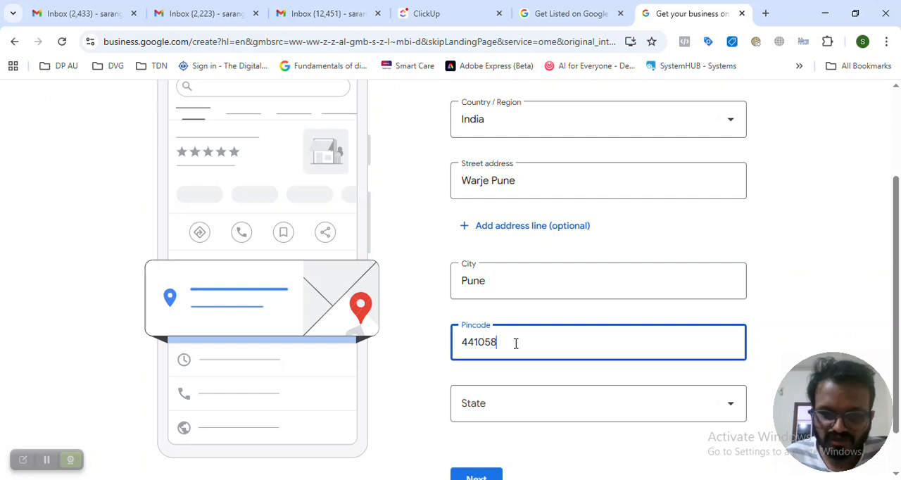
{"action": "left_click", "coordinate": [503, 416]}
{"action": "scroll", "coordinate": [521, 305], "scroll_direction": "down", "scroll_amount": 3}
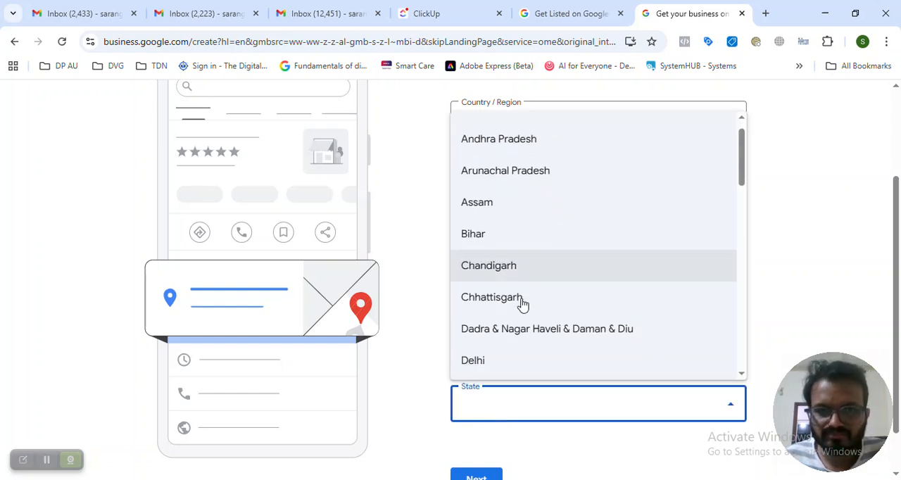
{"action": "scroll", "coordinate": [543, 339], "scroll_direction": "down", "scroll_amount": 3}
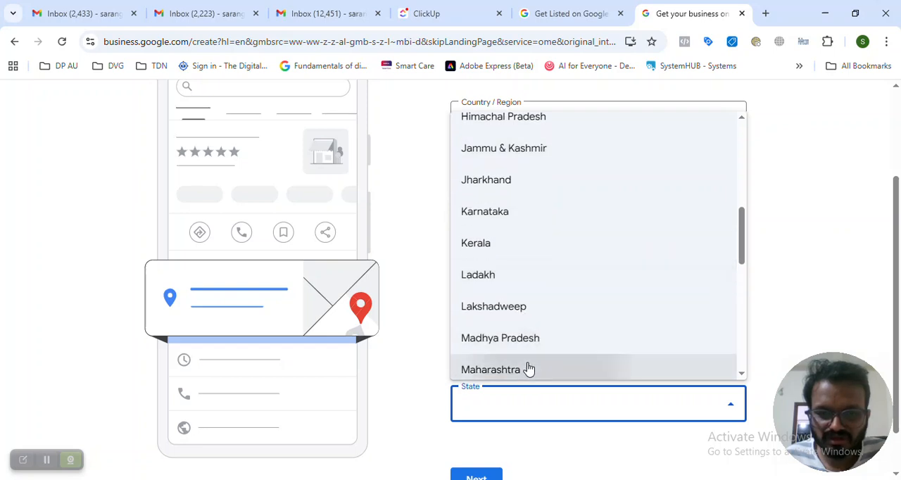
{"action": "left_click", "coordinate": [528, 368]}
{"action": "scroll", "coordinate": [535, 412], "scroll_direction": "down", "scroll_amount": 1}
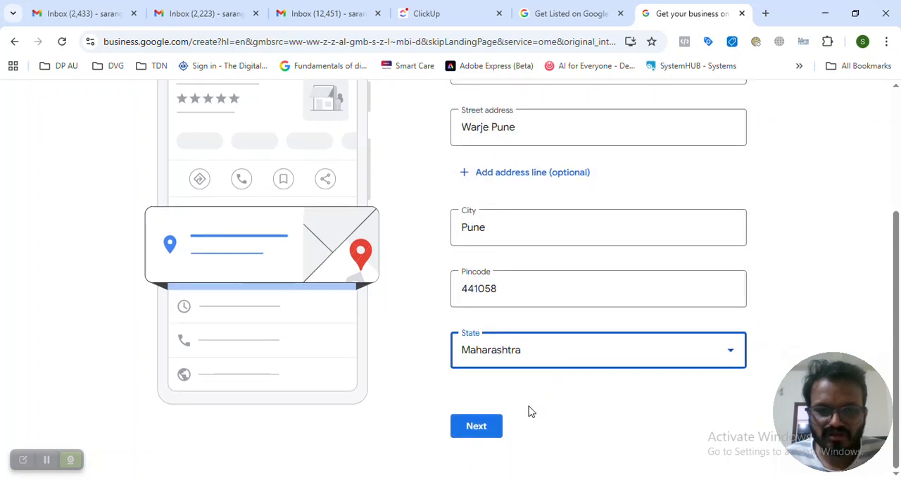
{"action": "left_click", "coordinate": [476, 426]}
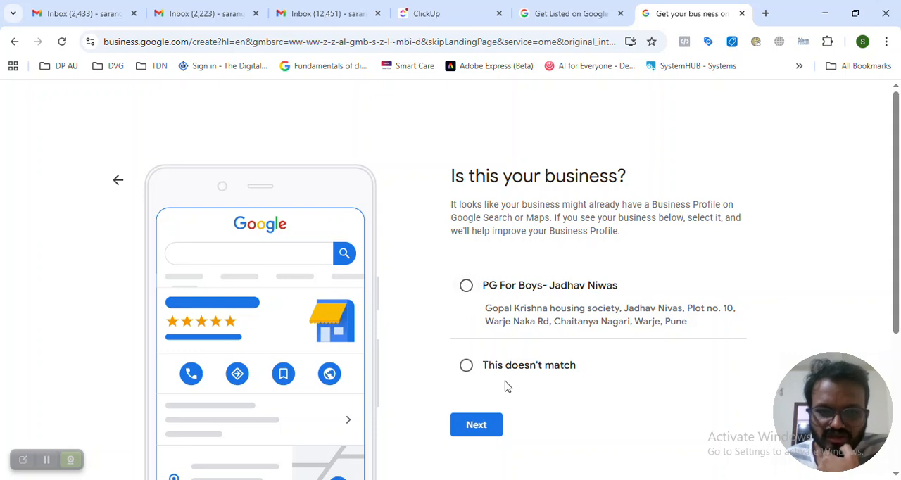
Mark the suggested existing profile as "This doesn't match" and confirm the map pin at its proposed position
{"action": "left_click", "coordinate": [466, 366]}
{"action": "left_click", "coordinate": [482, 430]}
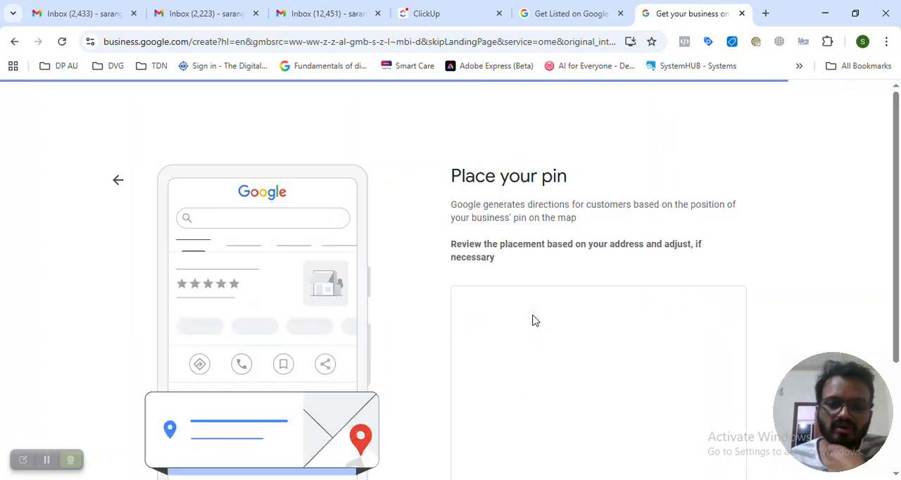
{"action": "scroll", "coordinate": [759, 223], "scroll_direction": "down", "scroll_amount": 1}
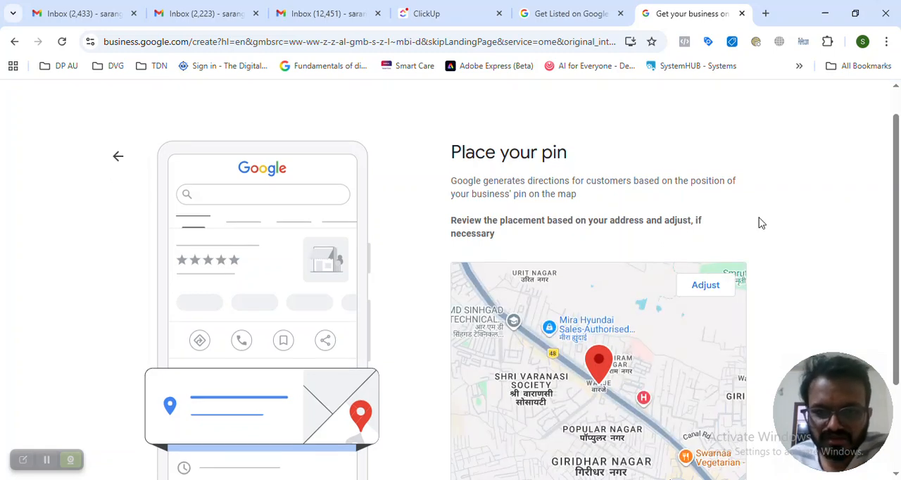
{"action": "scroll", "coordinate": [607, 326], "scroll_direction": "down", "scroll_amount": 1}
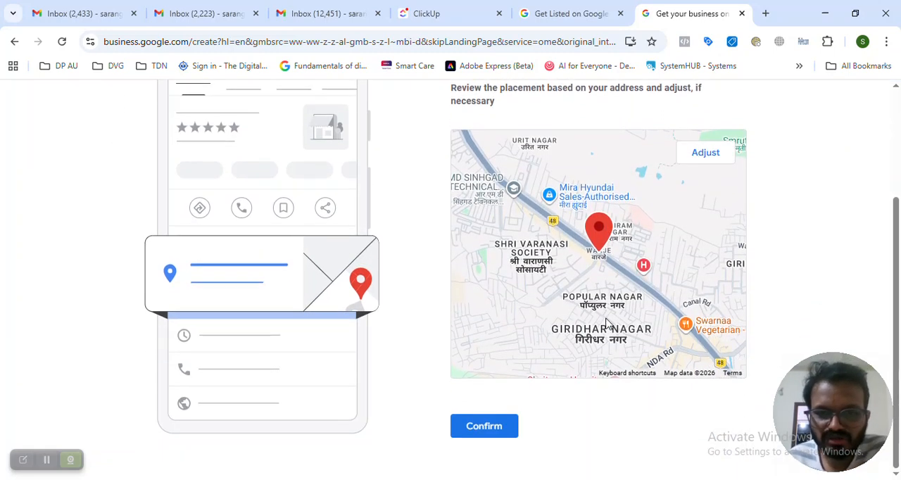
{"action": "left_click", "coordinate": [504, 430]}
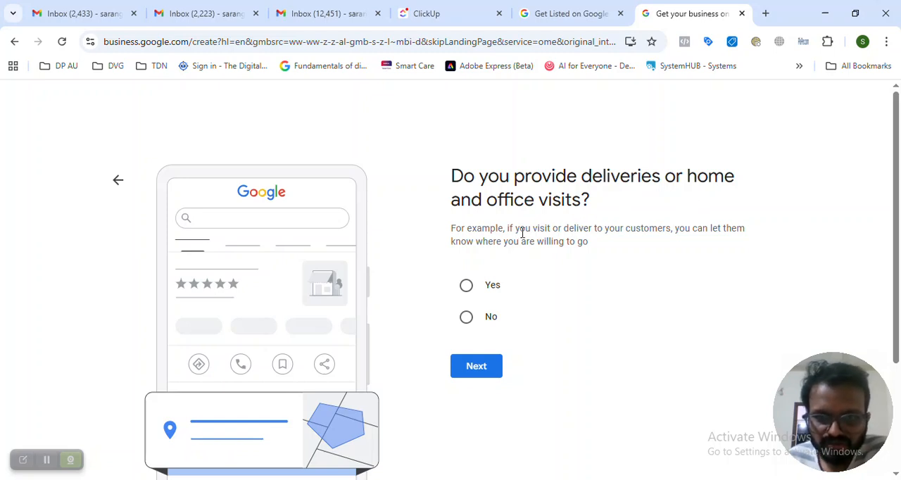
Answer Yes to providing deliveries or home and office visits, and add Warje, Pune as the area served
{"action": "left_click", "coordinate": [467, 287]}
{"action": "left_click", "coordinate": [475, 364]}
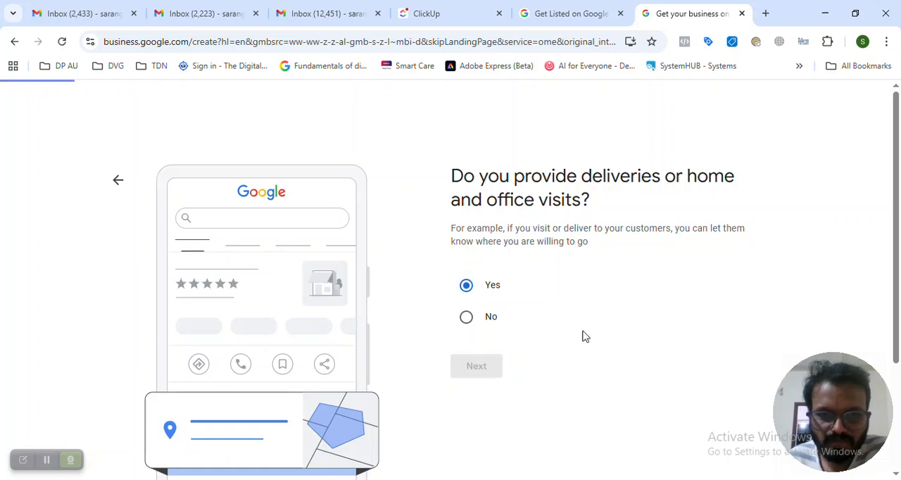
{"action": "left_click", "coordinate": [545, 269]}
{"action": "type", "text": "Manhattan, New York"}
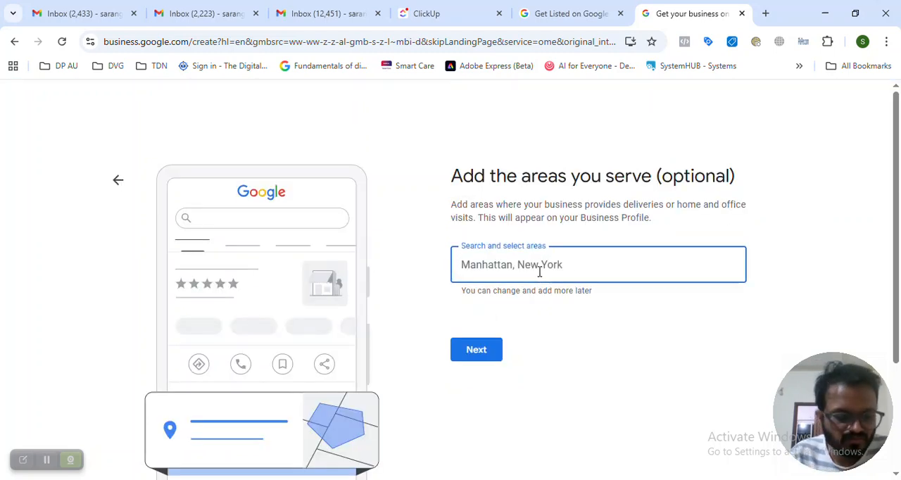
{"action": "type", "text": "Warje"}
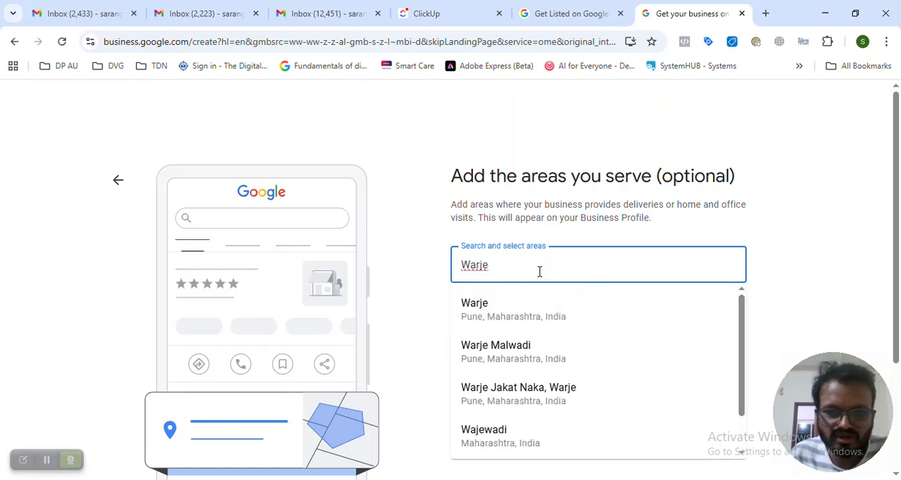
{"action": "left_click", "coordinate": [532, 315]}
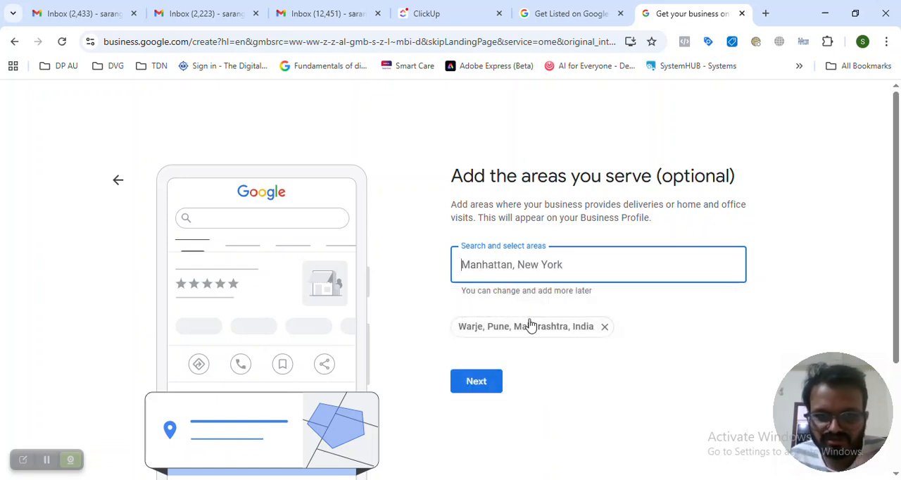
{"action": "left_click", "coordinate": [486, 389]}
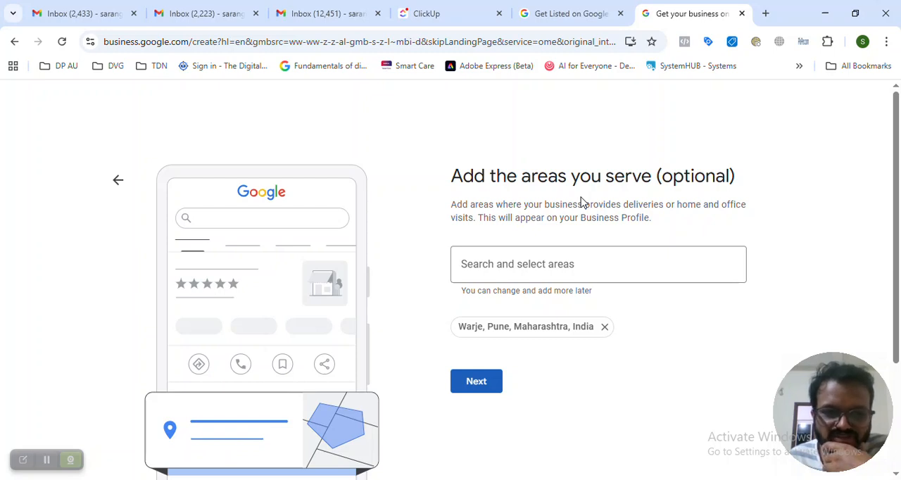
{"action": "left_click", "coordinate": [491, 385]}
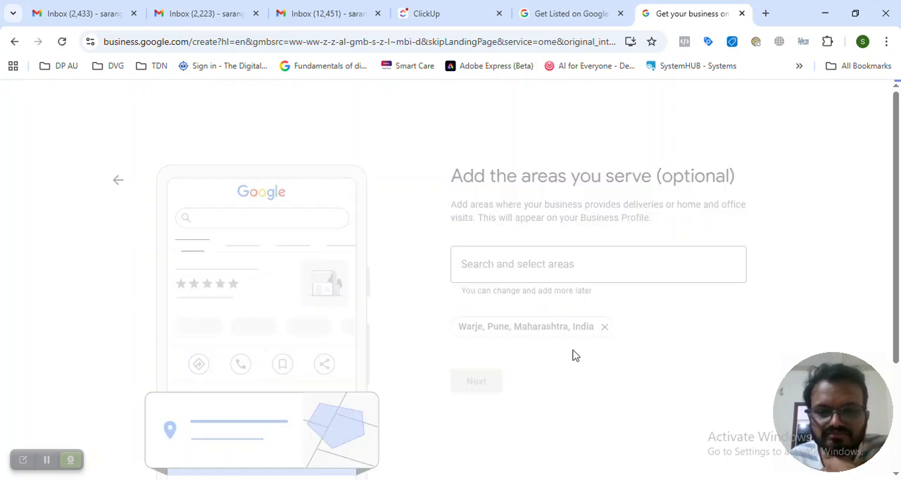
{"action": "scroll", "coordinate": [566, 277], "scroll_direction": "down", "scroll_amount": 1}
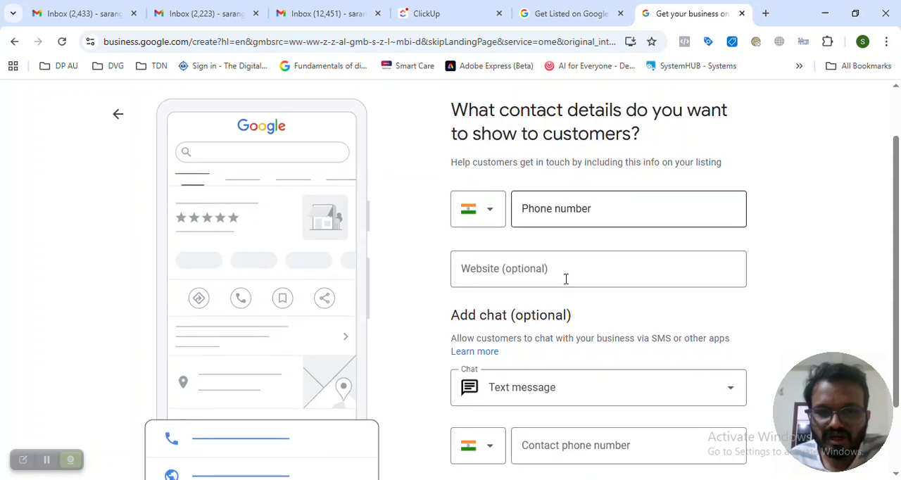
Switch the optional customer chat method to WhatsApp and back to Text message, leaving the contact phone number blank
{"action": "left_click", "coordinate": [563, 219]}
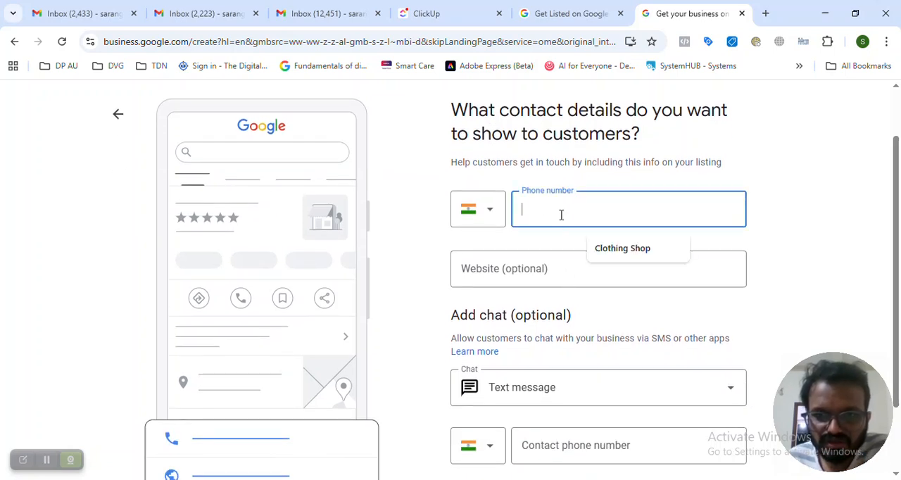
{"action": "scroll", "coordinate": [557, 332], "scroll_direction": "down", "scroll_amount": 1}
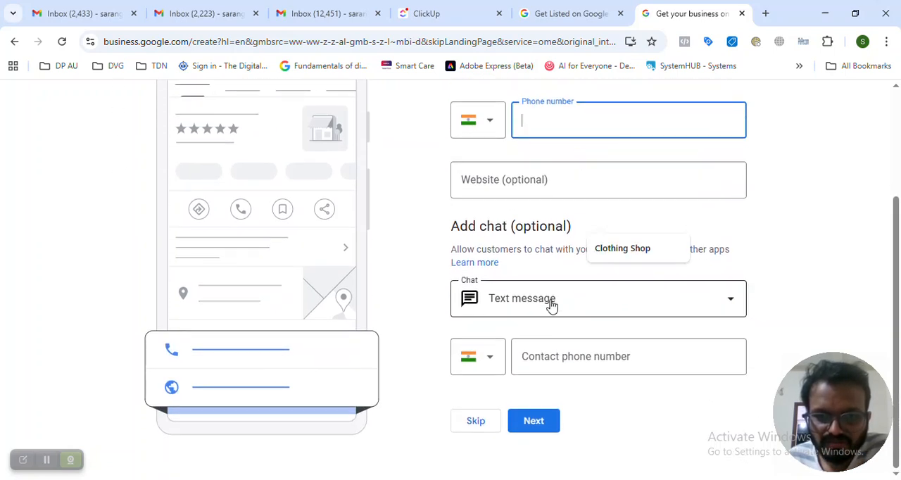
{"action": "left_click", "coordinate": [559, 309]}
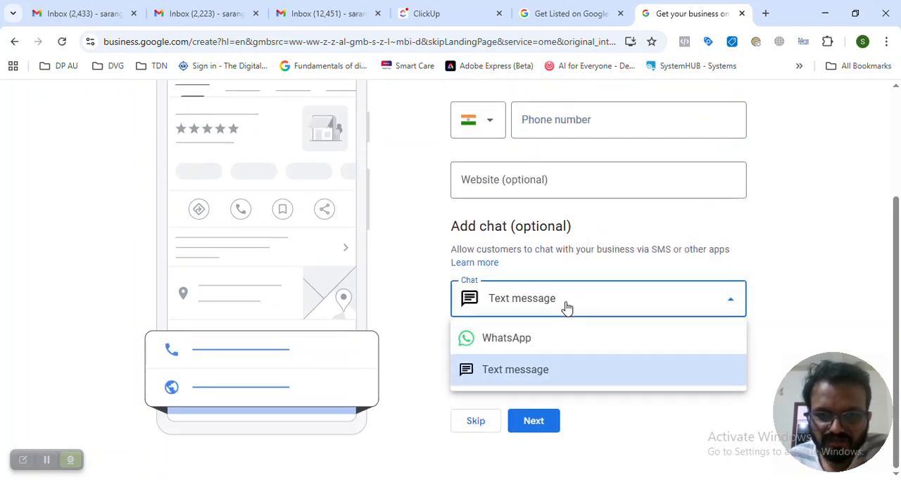
{"action": "left_click", "coordinate": [541, 341]}
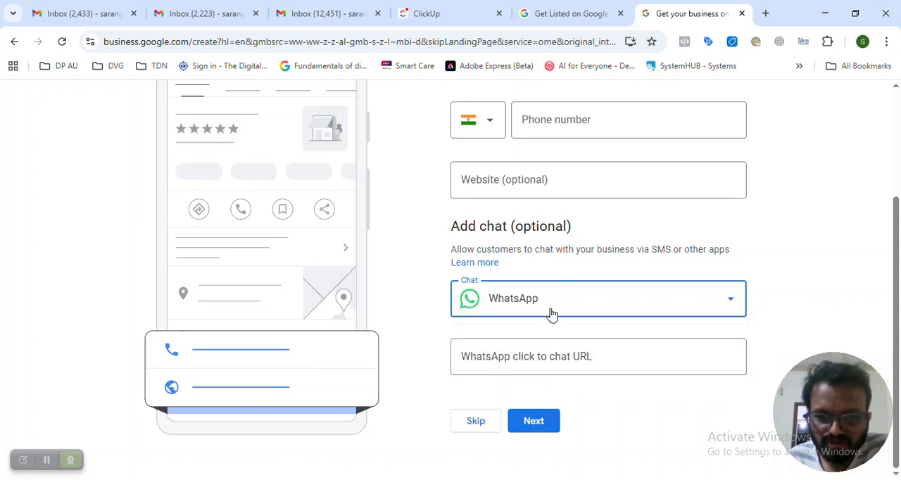
{"action": "left_click", "coordinate": [552, 314]}
{"action": "left_click", "coordinate": [547, 368]}
{"action": "left_click", "coordinate": [563, 356]}
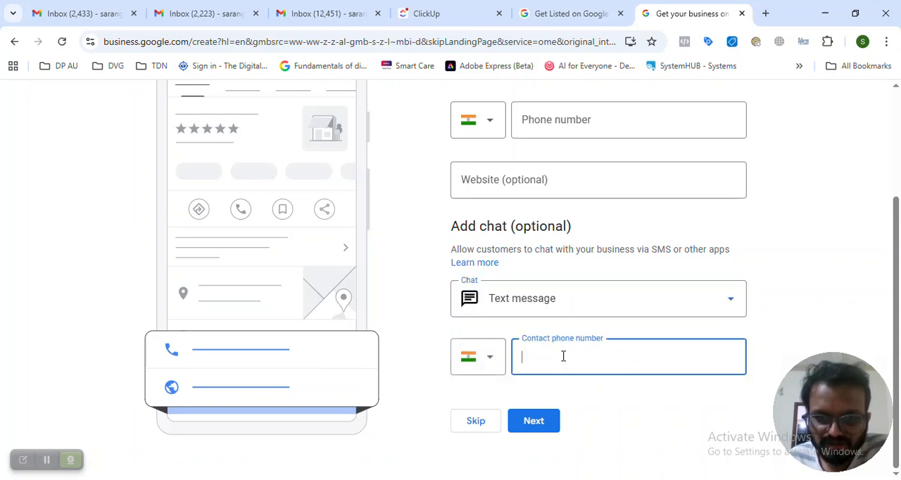
Skip adding customer contact details such as phone number, website and chat
{"action": "scroll", "coordinate": [447, 317], "scroll_direction": "up", "scroll_amount": 2}
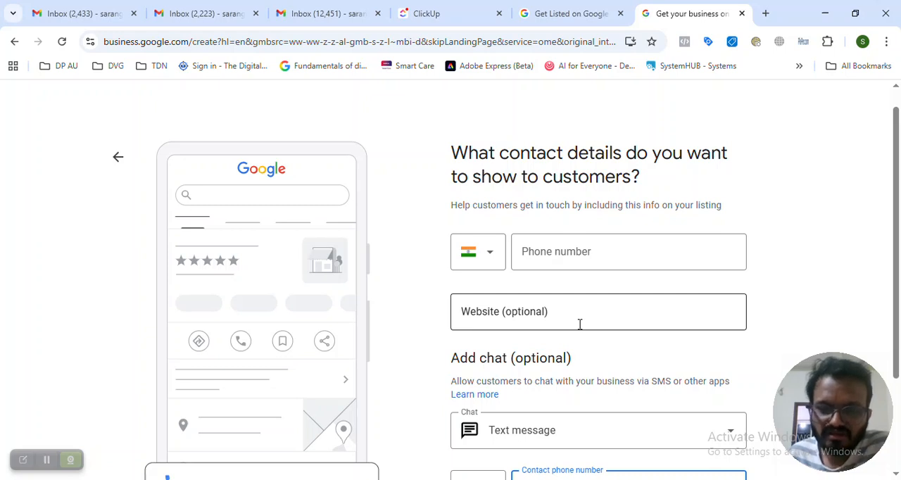
{"action": "scroll", "coordinate": [579, 324], "scroll_direction": "down", "scroll_amount": 2}
{"action": "left_click", "coordinate": [487, 419]}
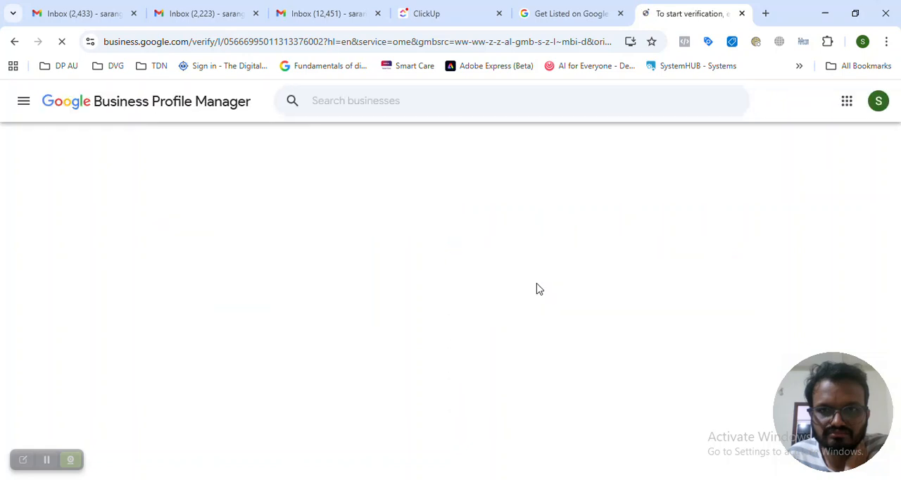
Enter the phone number that will receive the verification code and submit it to start verification
{"action": "scroll", "coordinate": [548, 289], "scroll_direction": "down", "scroll_amount": 2}
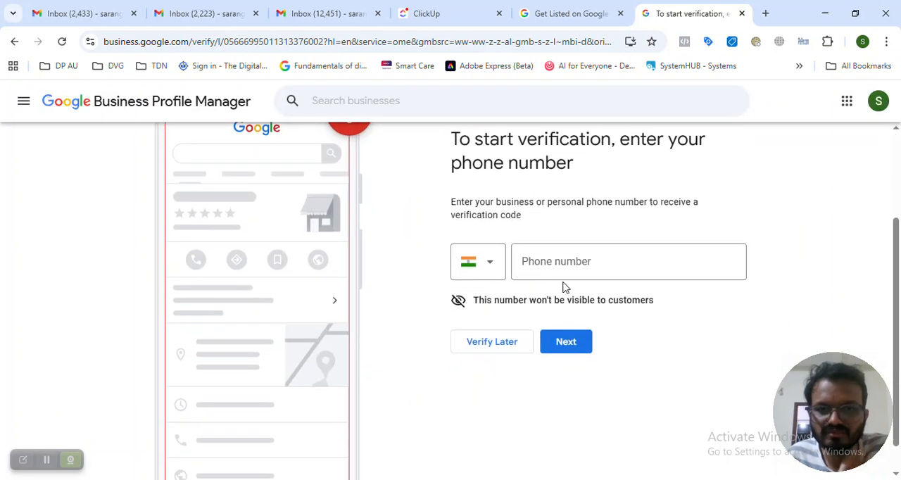
{"action": "scroll", "coordinate": [564, 287], "scroll_direction": "up", "scroll_amount": 1}
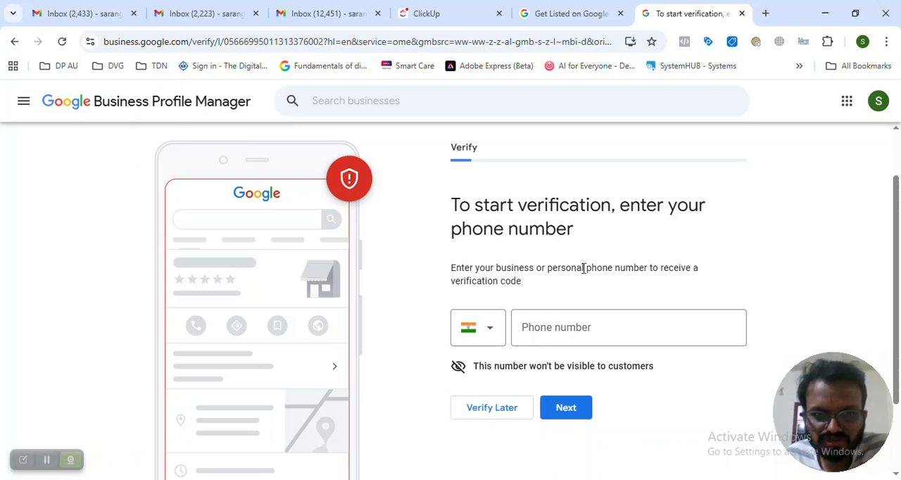
{"action": "left_click", "coordinate": [574, 327]}
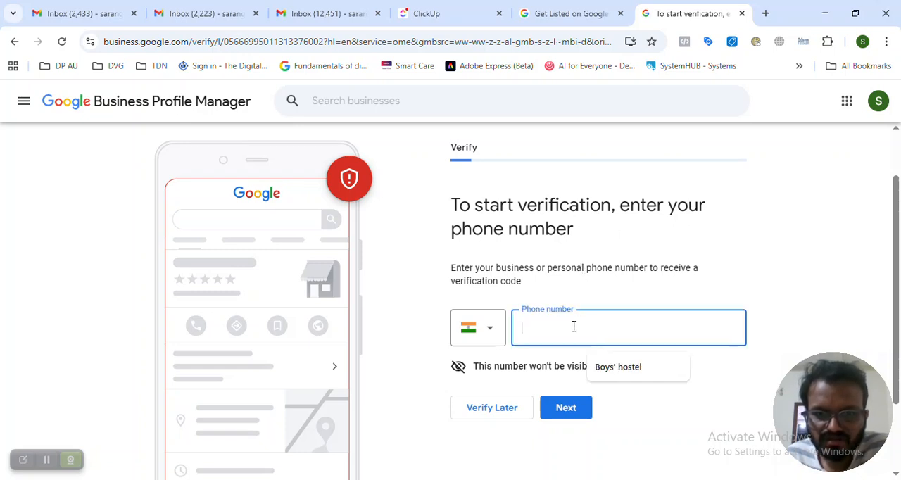
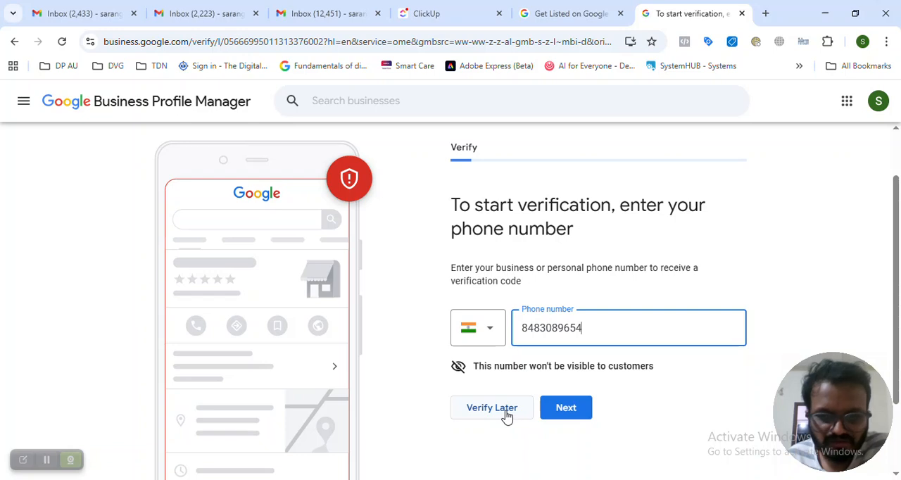
{"action": "left_click", "coordinate": [554, 417]}
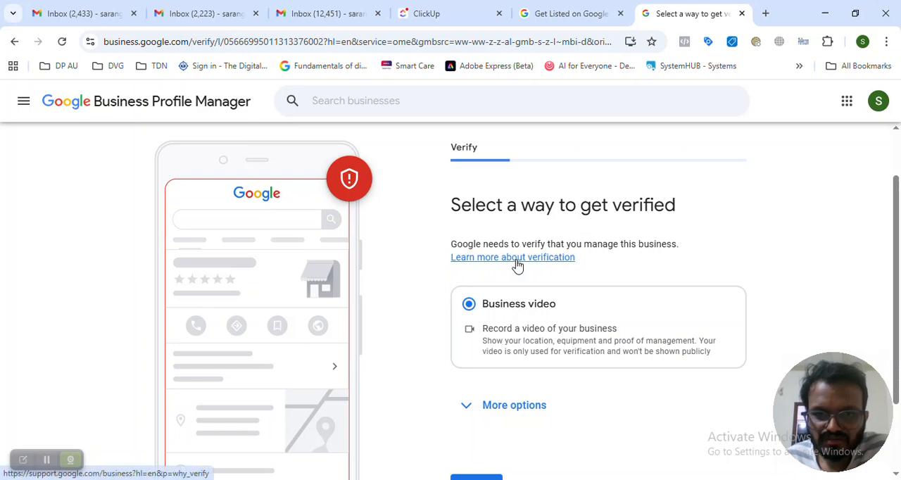
Show the further options available besides verifying with a business video
{"action": "left_click", "coordinate": [477, 407]}
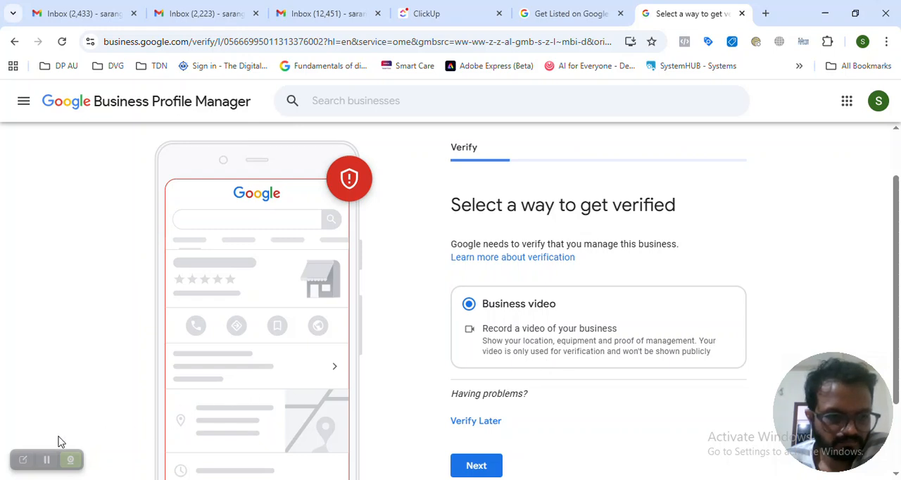
{"action": "left_click", "coordinate": [46, 461]}
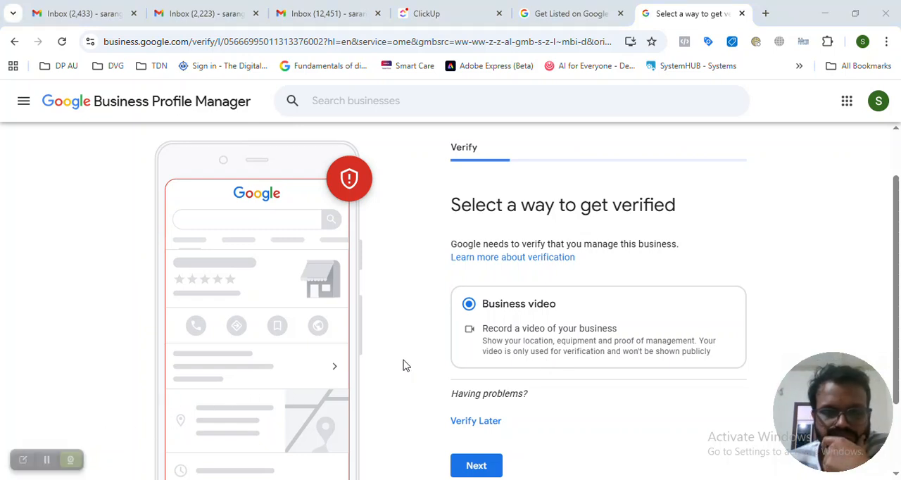